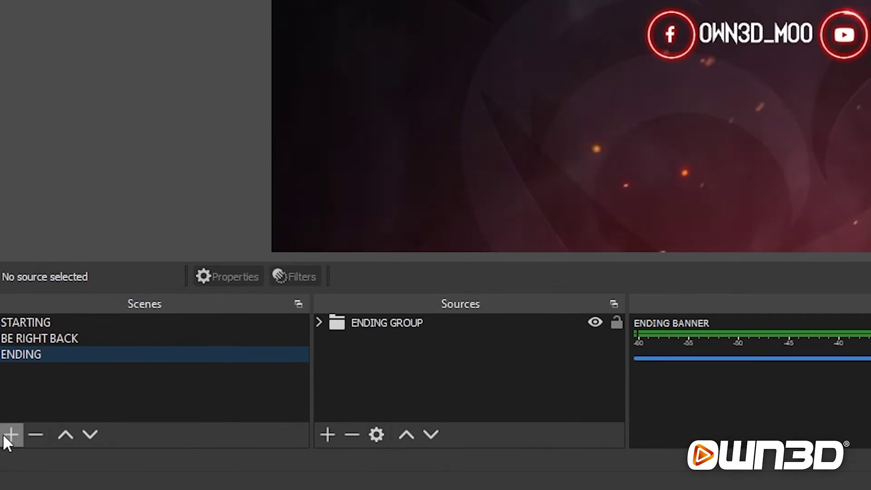
- Begin adding a new scene from the Scenes panel
click(3, 436)
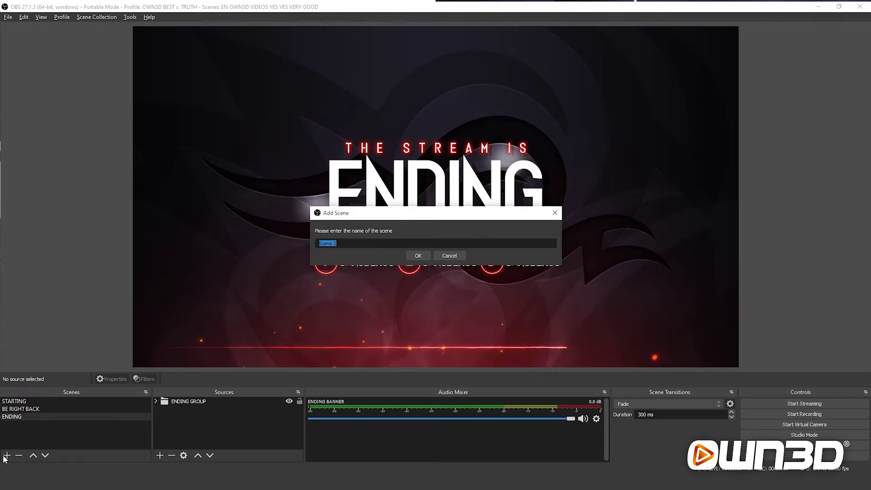
- Create a scene named GAME and add a Video Capture Device source named WEBCAM
text(GAME)
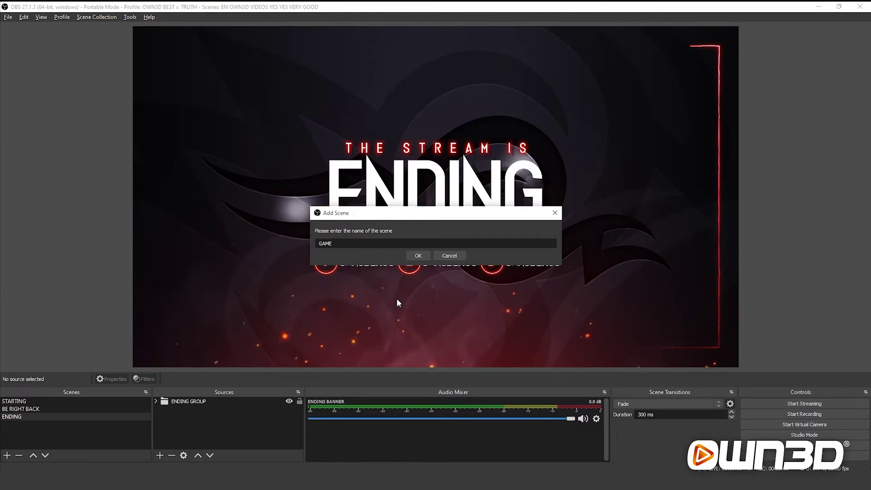
click(418, 256)
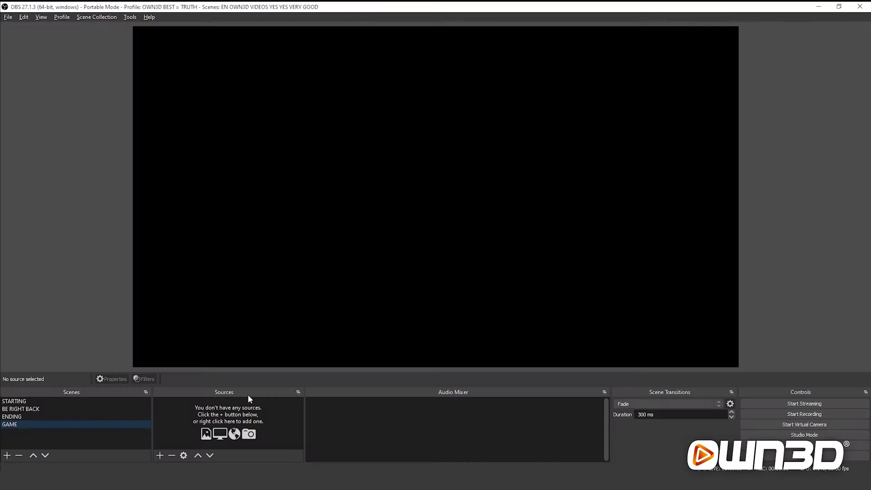
click(160, 455)
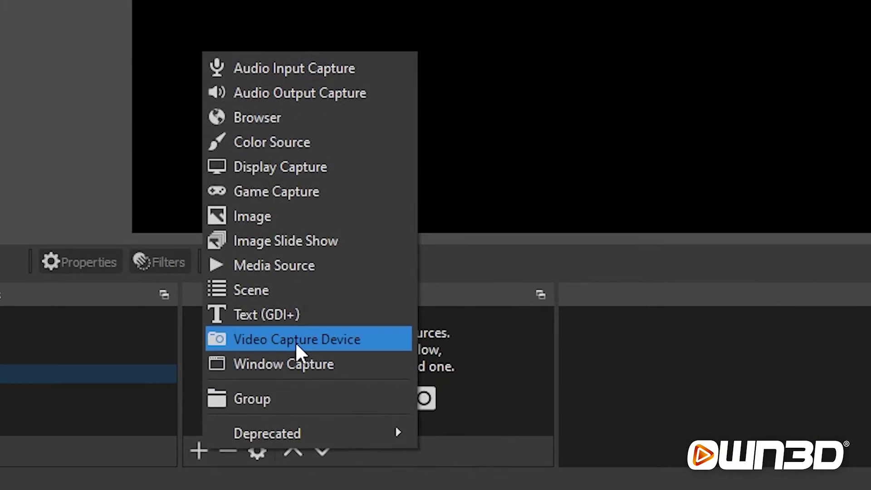
click(295, 341)
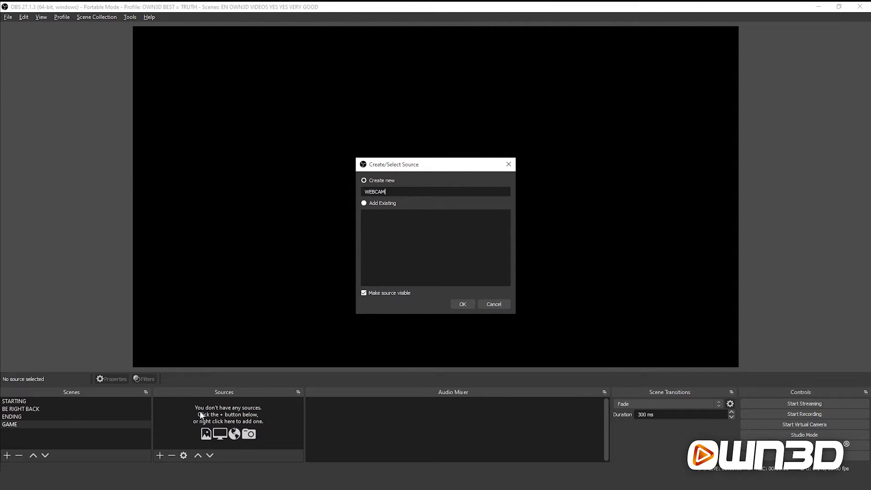
click(468, 305)
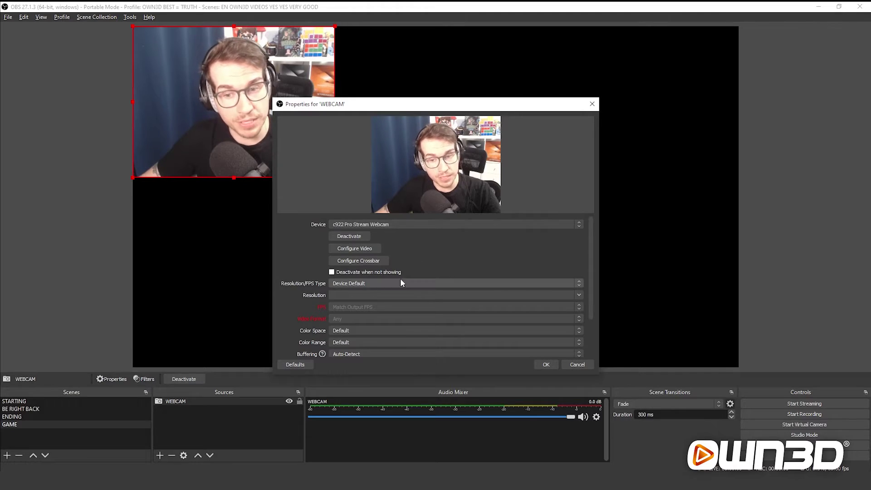
- Set the WEBCAM Resolution/FPS Type to Custom at 1920x1080 and apply
click(401, 282)
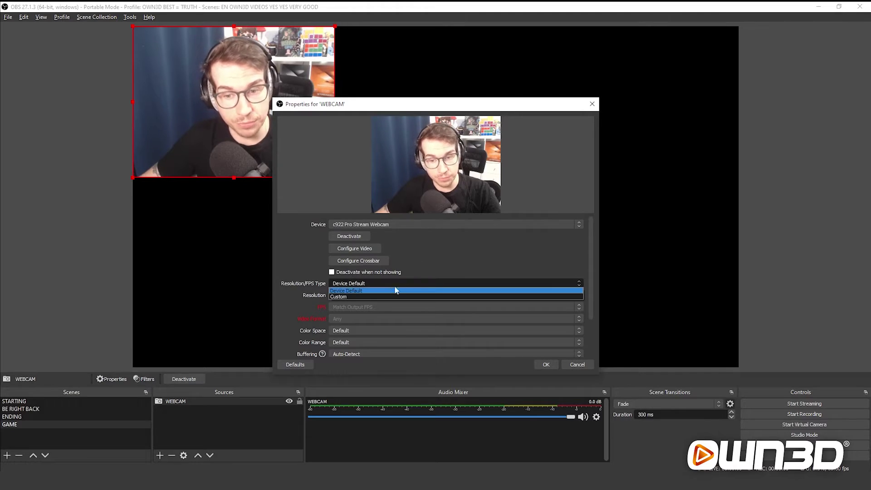
click(383, 296)
click(578, 294)
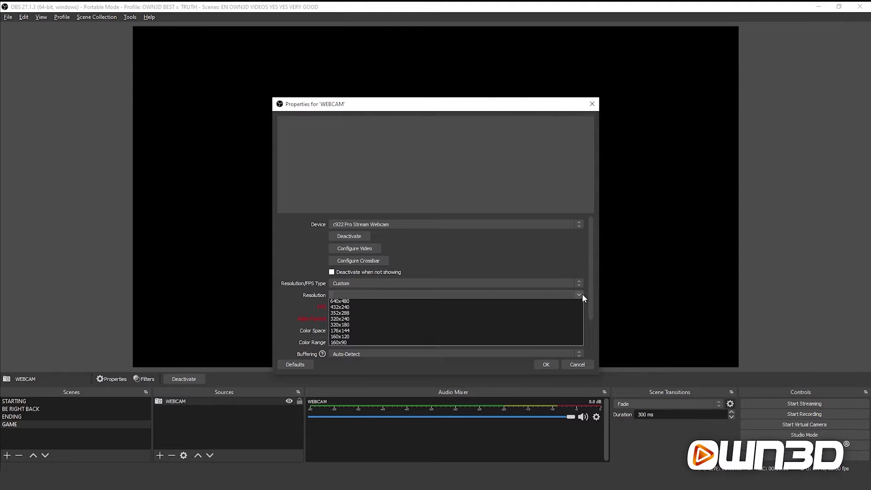
click(502, 315)
click(546, 365)
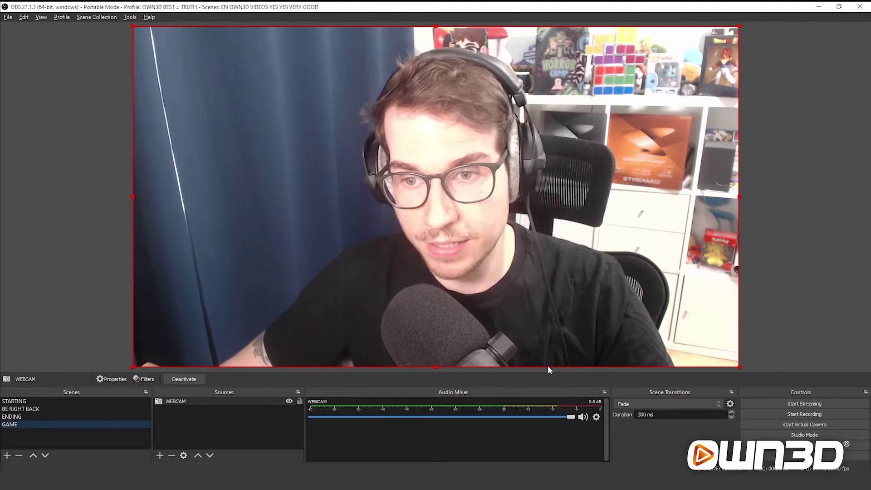
- Shrink the webcam feed to a small box in the canvas's lower-left
drag(739, 368, 297, 118)
drag(232, 88, 266, 311)
drag(319, 336, 295, 324)
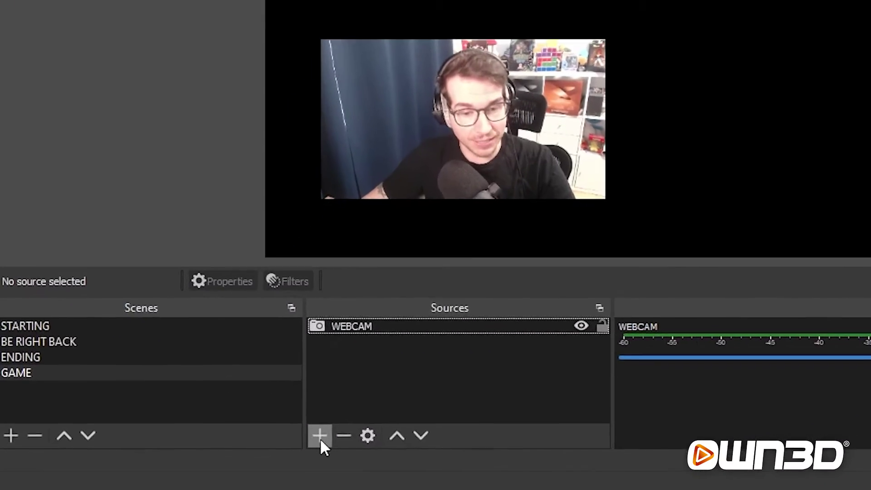
- Add a Media Source named WEBCAM OVERLAY
click(262, 442)
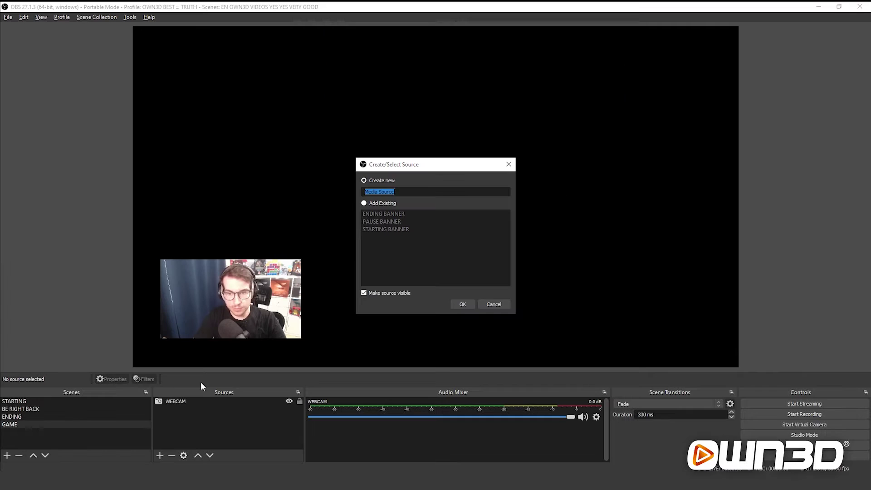
text(WEBCAM OVERLAY)
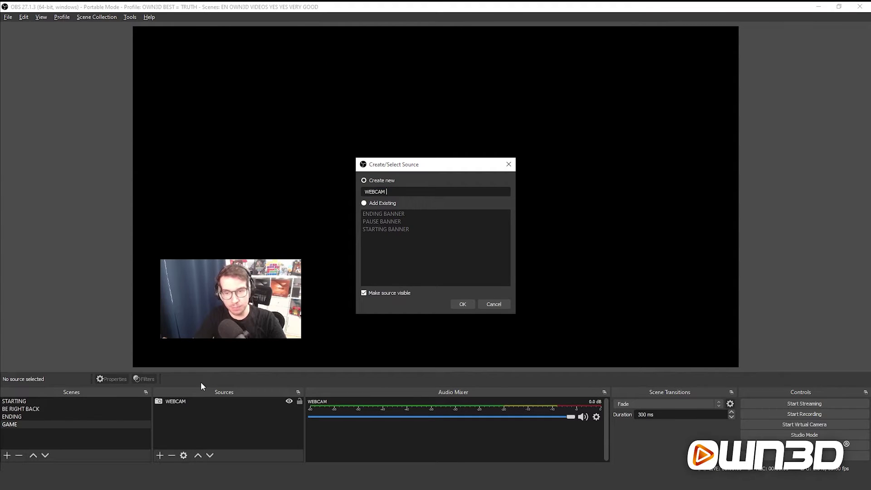
click(461, 302)
- Load Files > Animated-Webcam-Overlay > Brave-webcam.webm as the overlay's local file
click(557, 290)
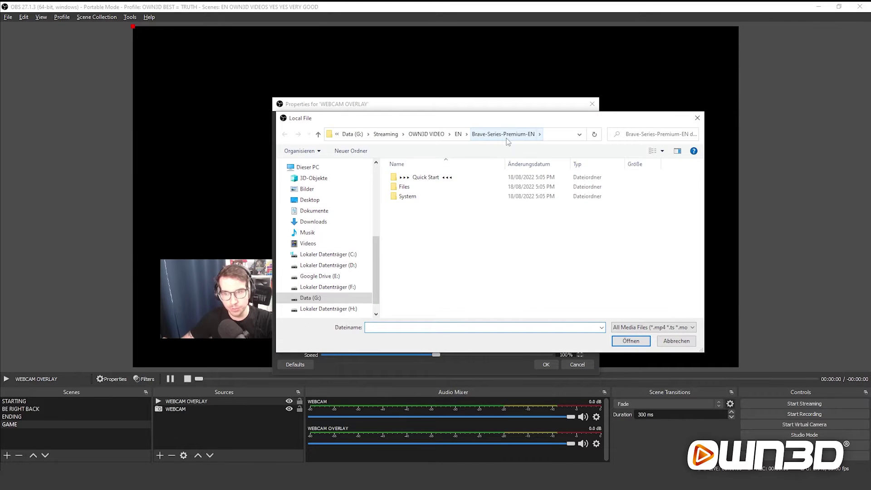
double_click(404, 187)
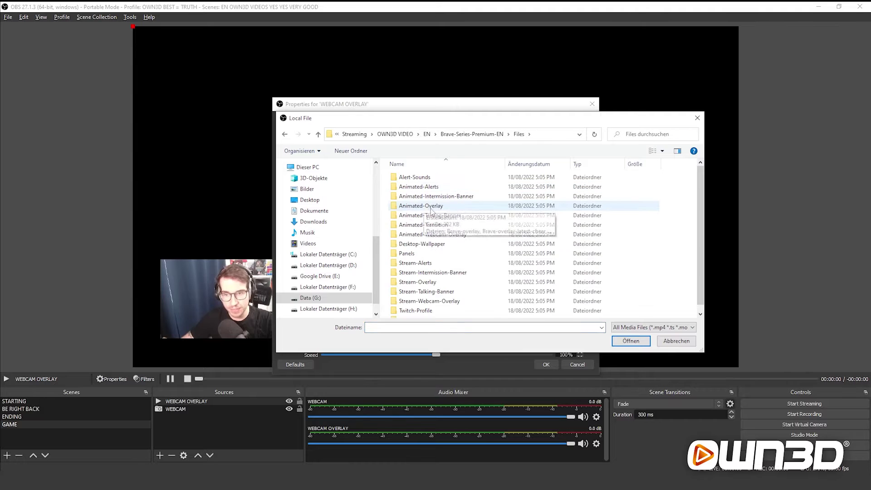
double_click(469, 236)
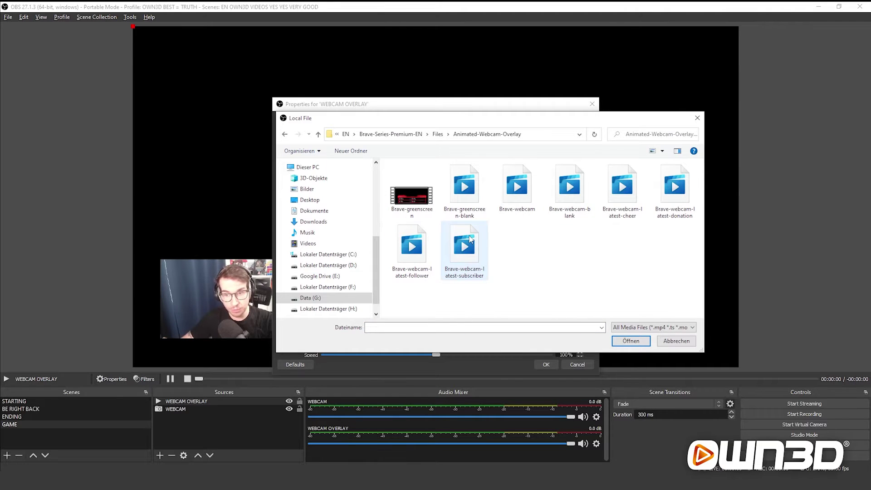
double_click(513, 208)
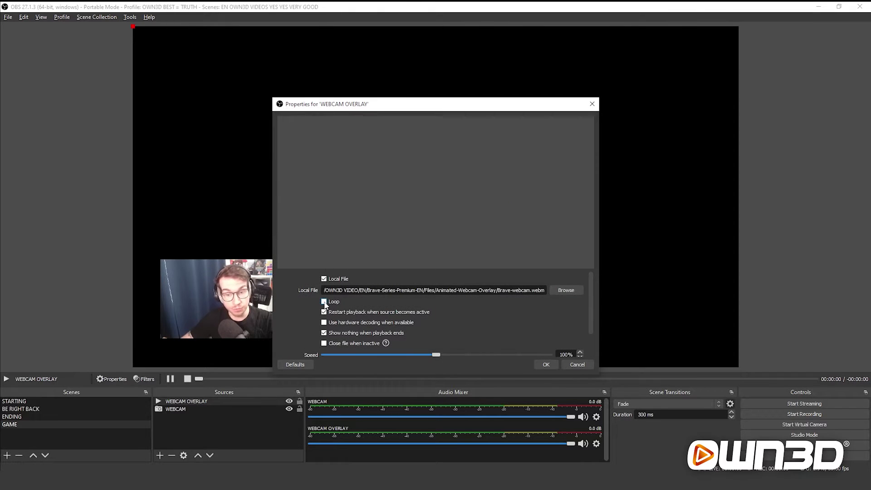
click(546, 364)
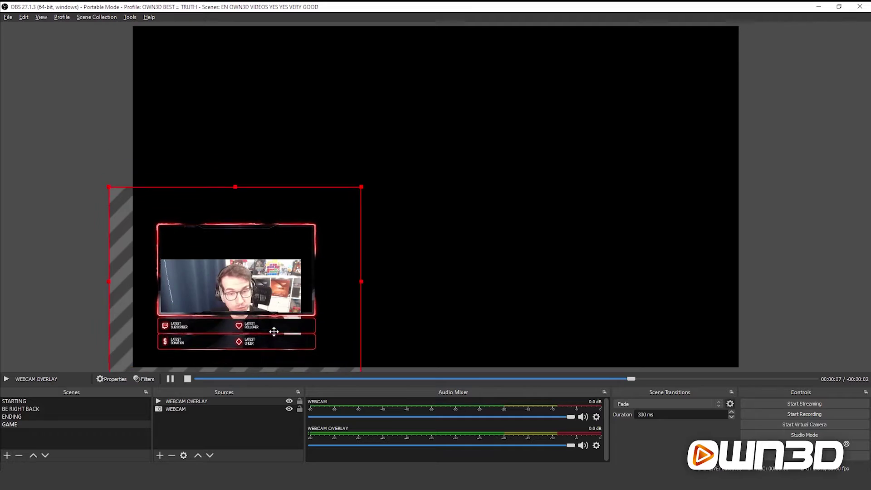
- Nudge the overlay frame down-left, shrink it slightly, and drag the webcam feed to centre
drag(272, 362, 272, 354)
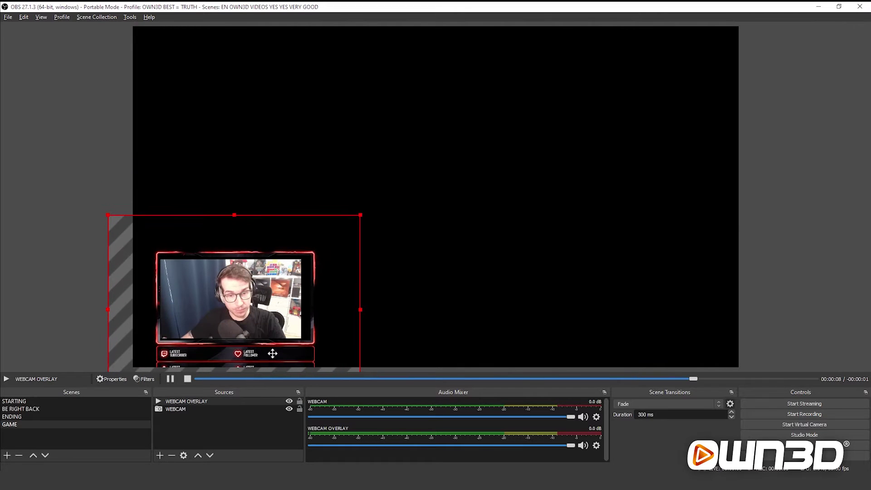
drag(360, 215, 350, 219)
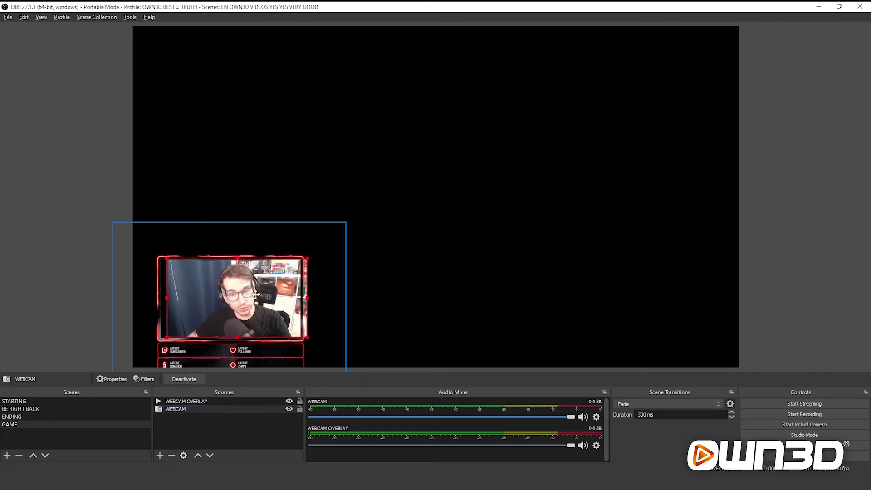
drag(236, 311, 457, 200)
click(330, 211)
click(404, 202)
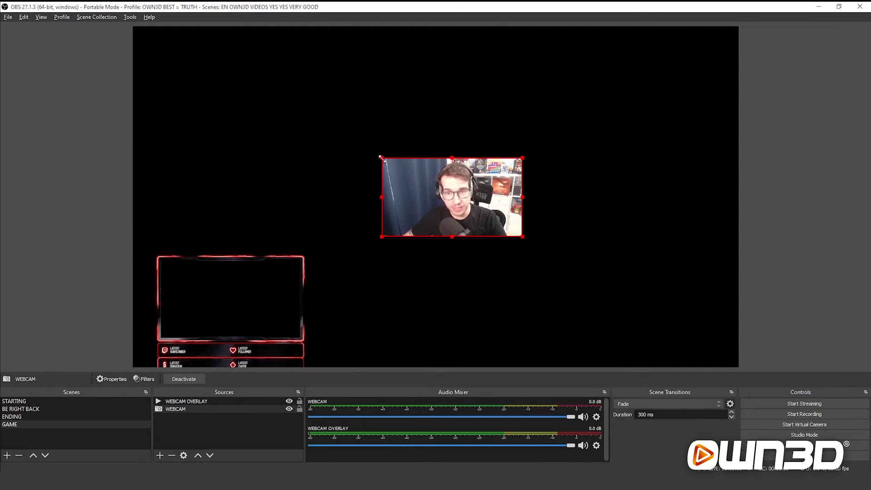
- Resize the webcam feed so it's unmirrored, then trial-crop its top and bottom and restore them
drag(381, 157, 635, 174)
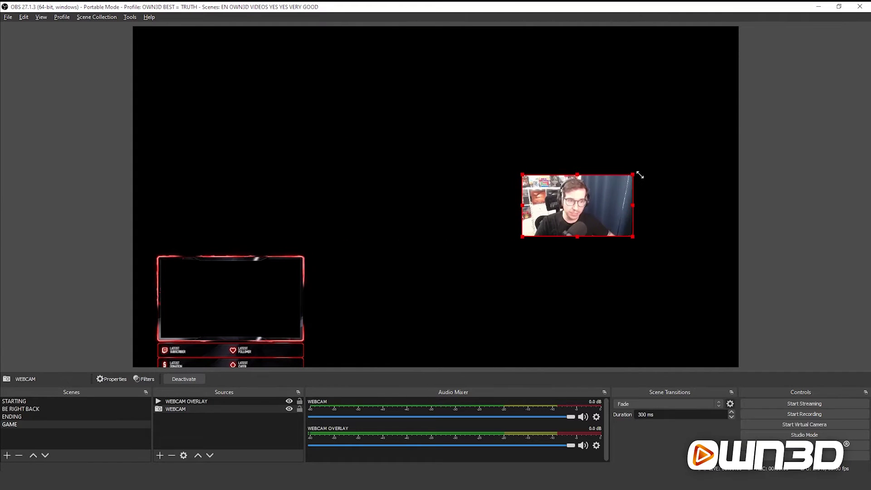
drag(579, 171, 394, 143)
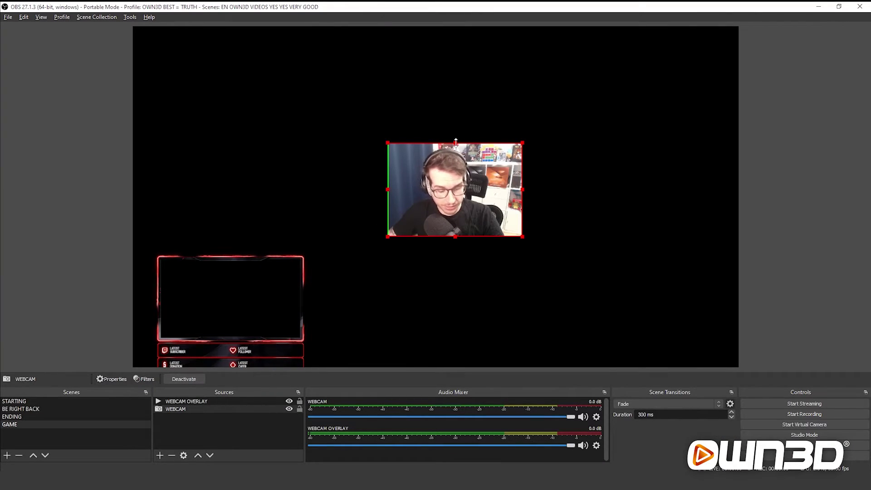
drag(457, 155, 462, 125)
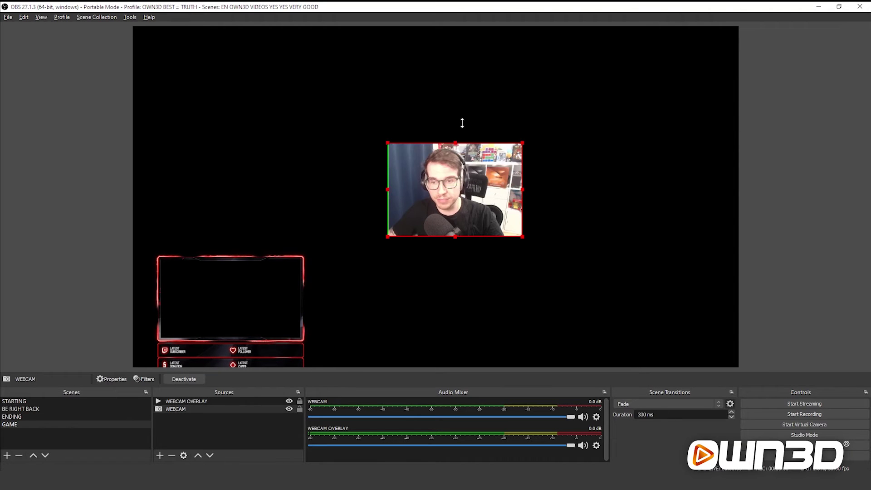
drag(458, 235, 458, 194)
drag(457, 144, 432, 179)
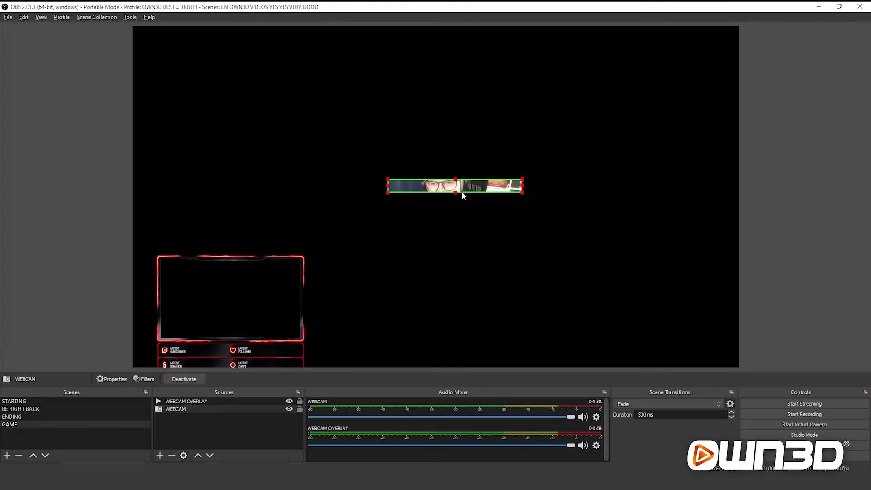
drag(455, 194, 456, 236)
drag(455, 178, 455, 143)
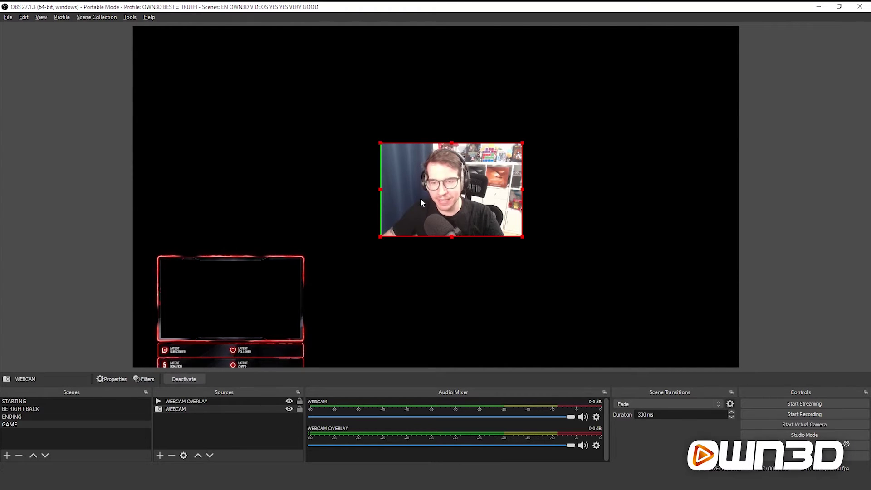
- Move the webcam feed into the bottom-left overlay frame and stretch it to fill
drag(445, 196, 338, 225)
drag(414, 173, 392, 187)
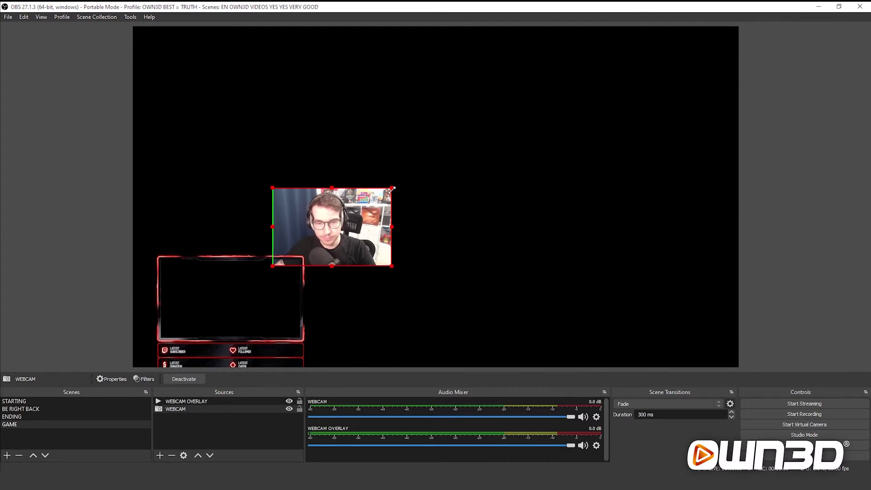
drag(351, 209, 236, 277)
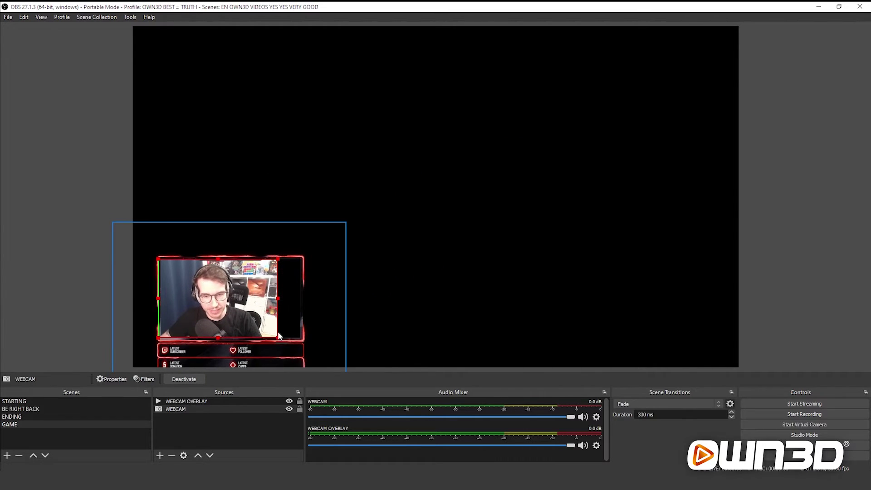
drag(277, 338, 300, 352)
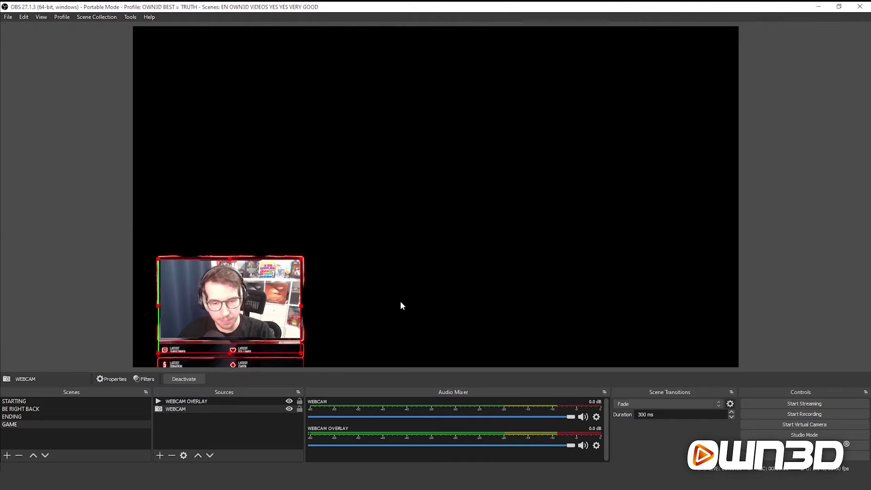
click(241, 299)
click(86, 275)
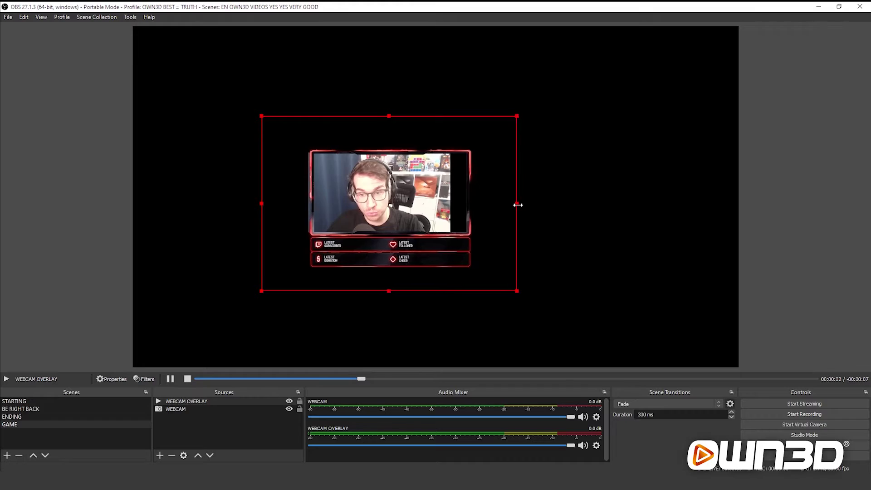
- Widen the WEBCAM OVERLAY frame slightly to the right
drag(517, 203, 538, 205)
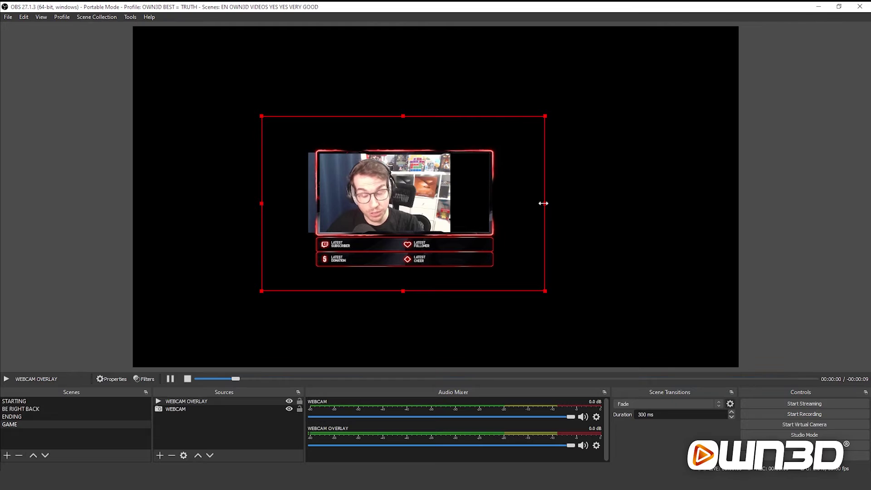
- Stretch the overlay frame wide and back to size, then move it down-left
drag(543, 203, 867, 205)
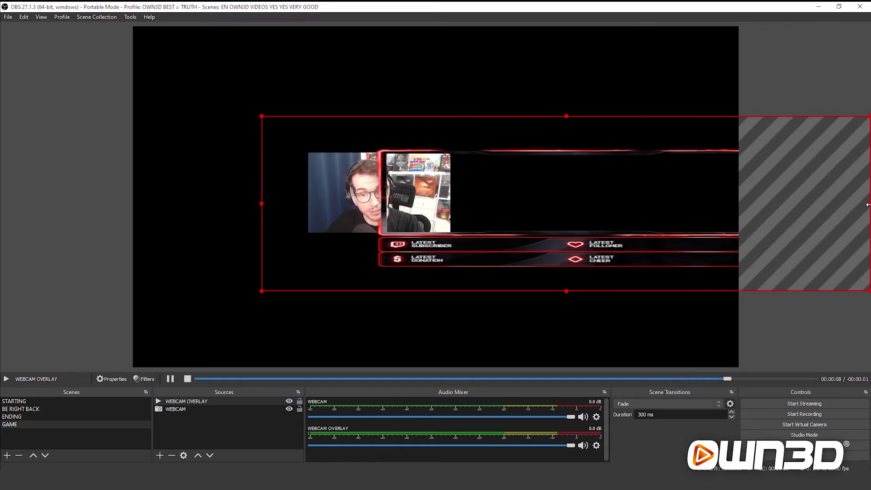
drag(867, 205, 542, 219)
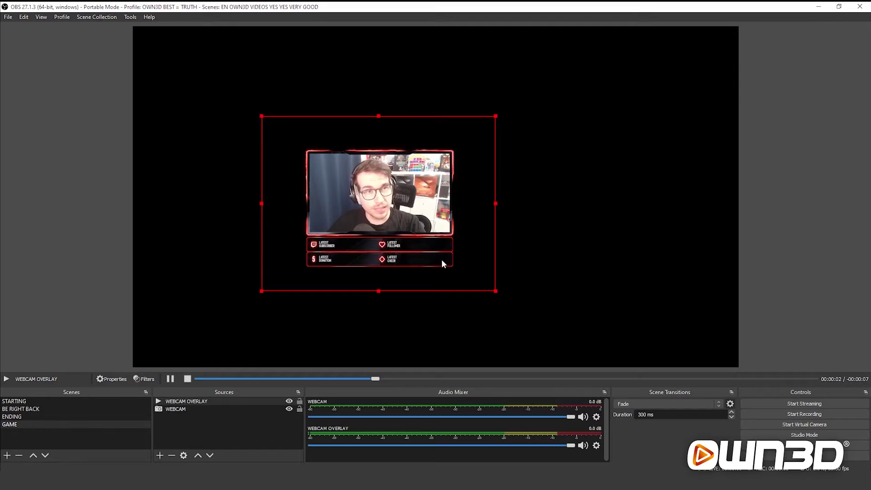
drag(442, 259, 312, 303)
- Try moving and widening the webcam feed, then undo the last two changes with Ctrl+Z
click(420, 231)
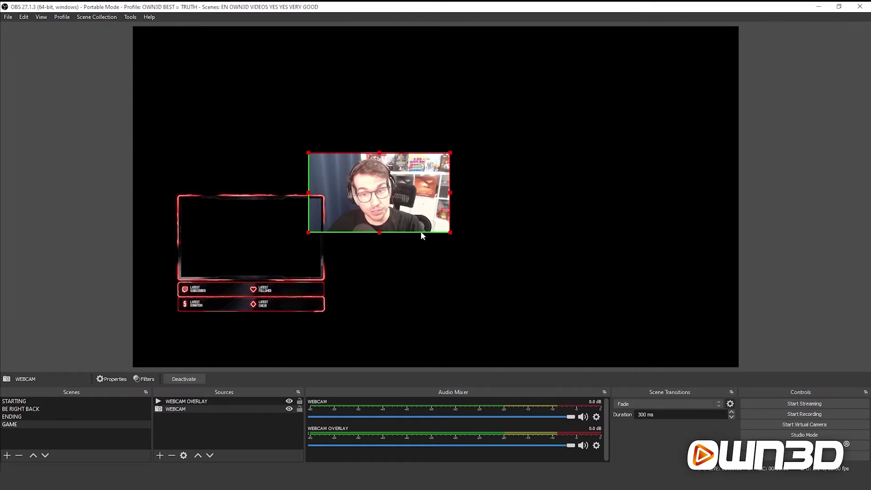
drag(409, 215, 467, 152)
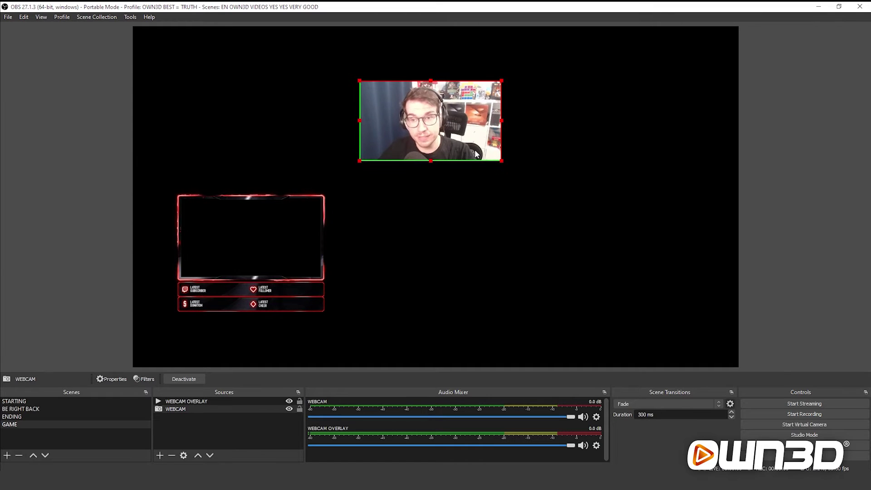
drag(501, 121, 868, 121)
drag(544, 120, 344, 120)
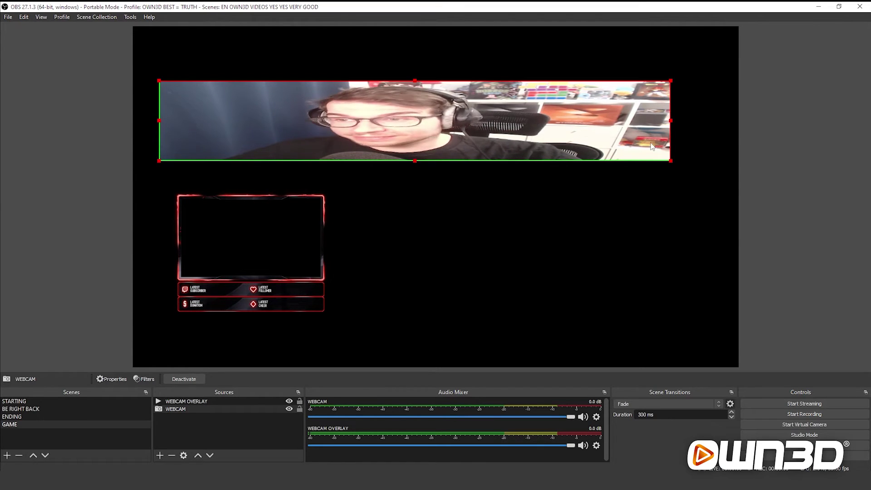
drag(468, 145, 490, 154)
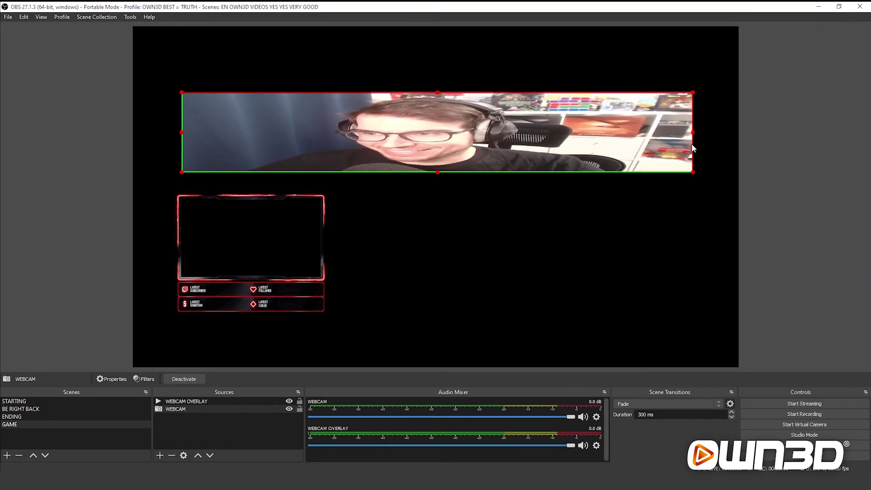
key(ctrl+z)
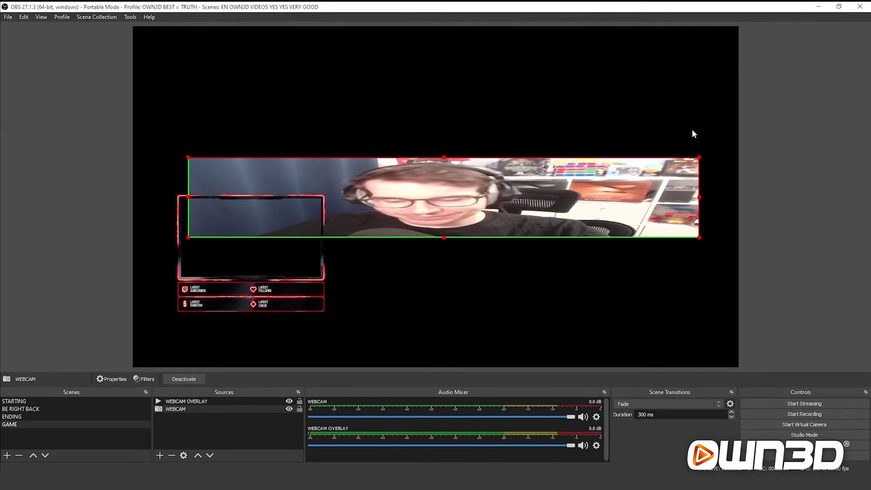
key(ctrl+z)
key(ctrl+z)
key(ctrl+z)
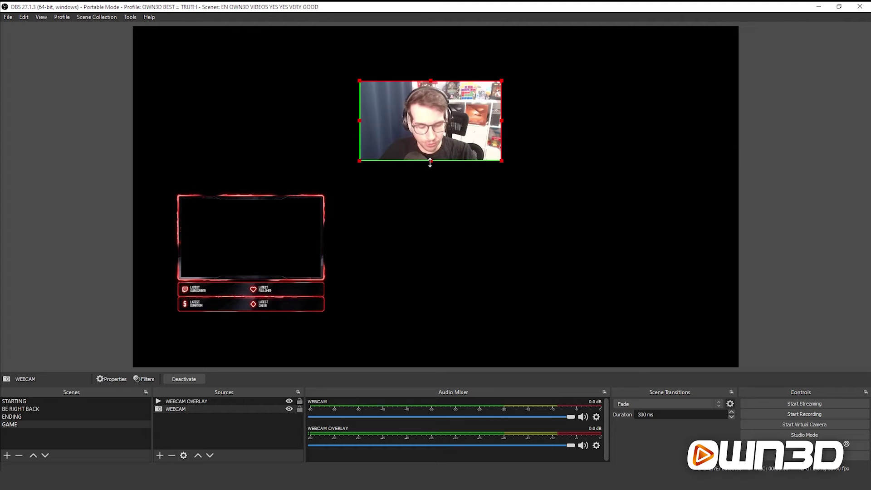
- Undo a downward stretch and drop the webcam feed inside the overlay frame
drag(430, 162, 470, 439)
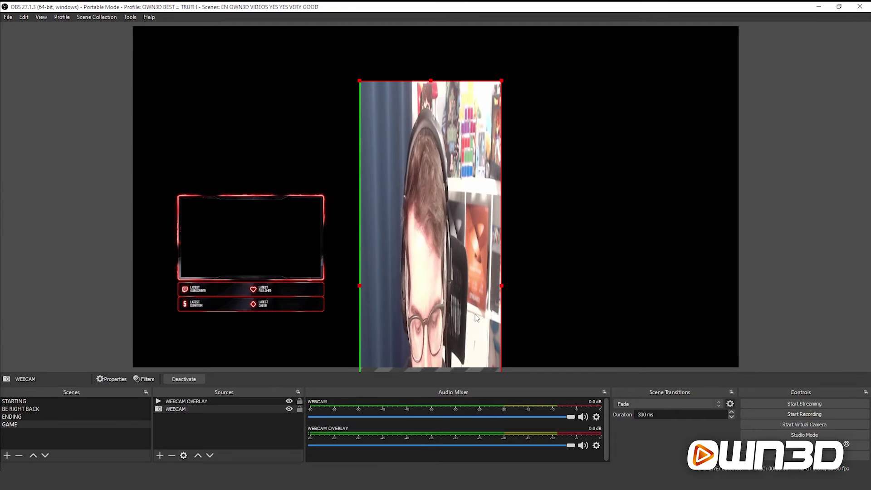
key(ctrl+z)
drag(448, 132, 271, 251)
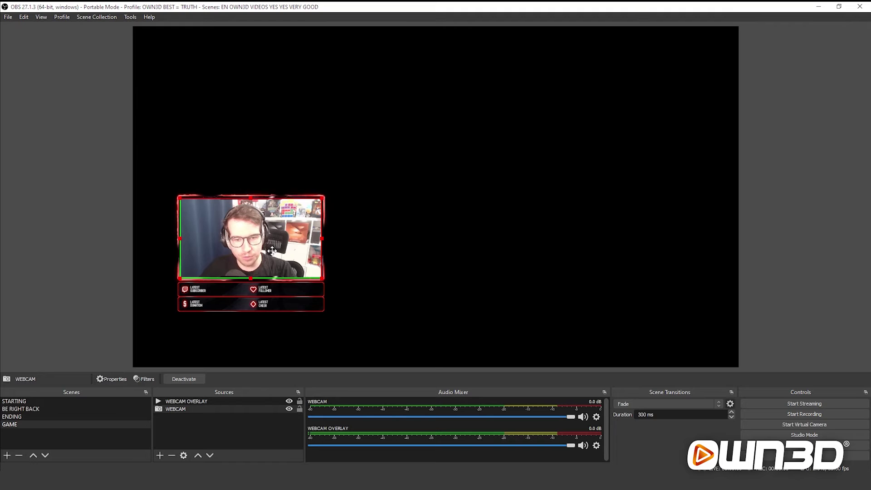